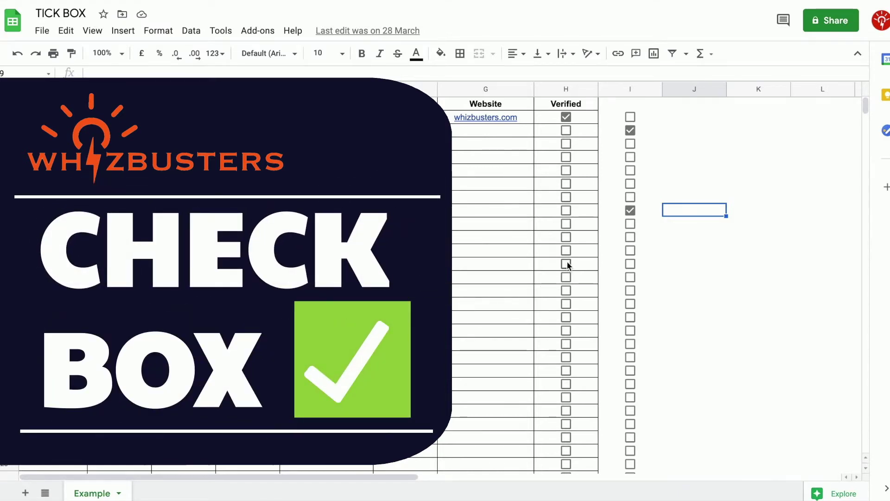
# Tick the Verified boxes in rows 13, 5 and 9
pyautogui.click(566, 265)
pyautogui.click(567, 170)
pyautogui.click(566, 211)
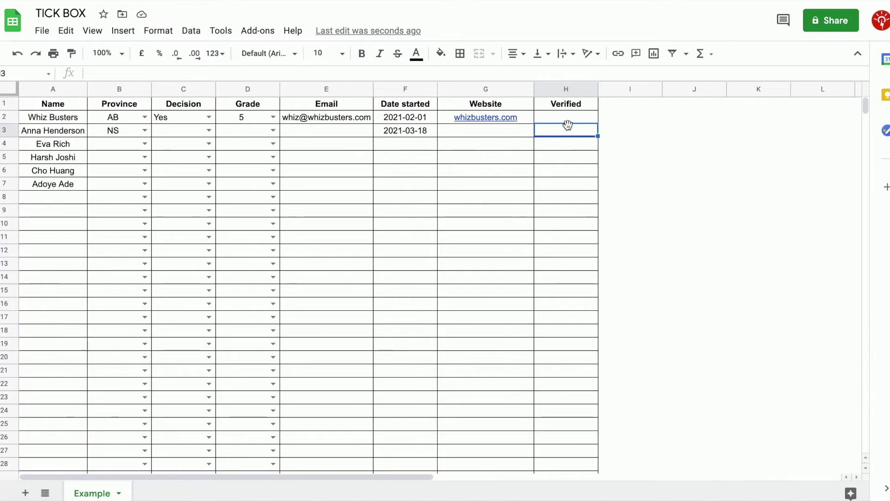
# Select the Verified range H2:H1000 and open its Data validation settings
pyautogui.click(566, 119)
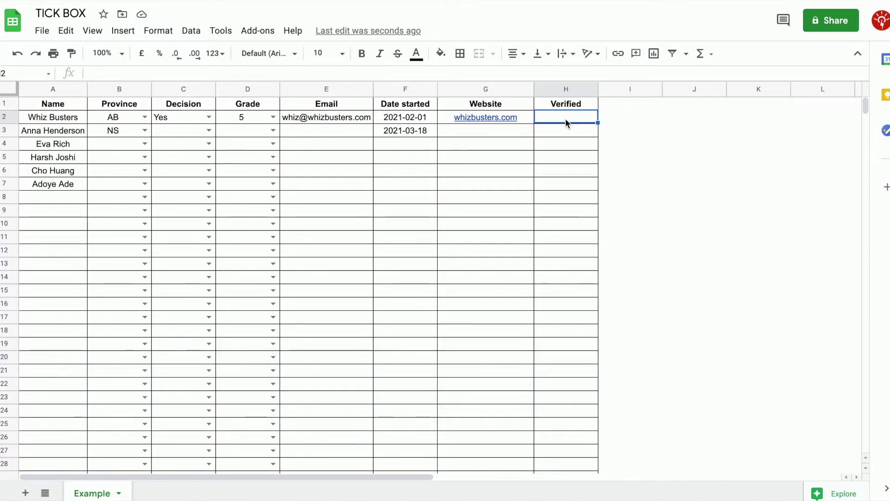
pyautogui.hotkey('ctrl', 'shift', 'Down')
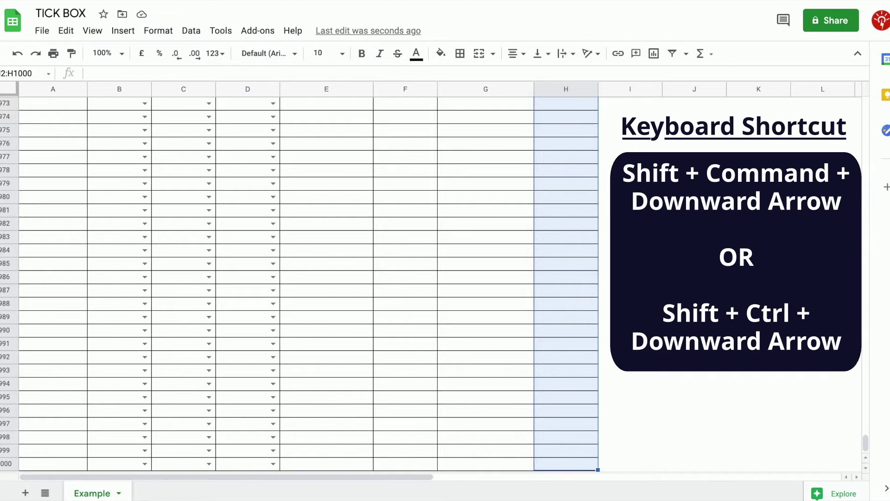
pyautogui.click(191, 31)
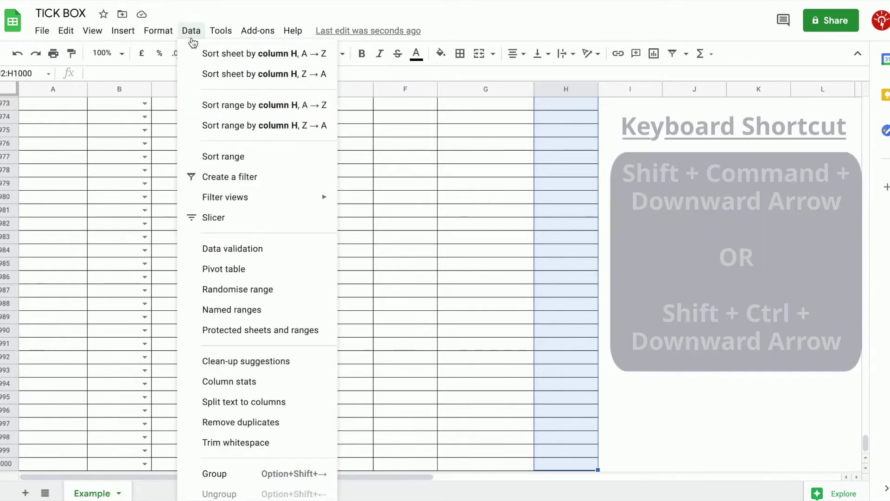
pyautogui.click(250, 248)
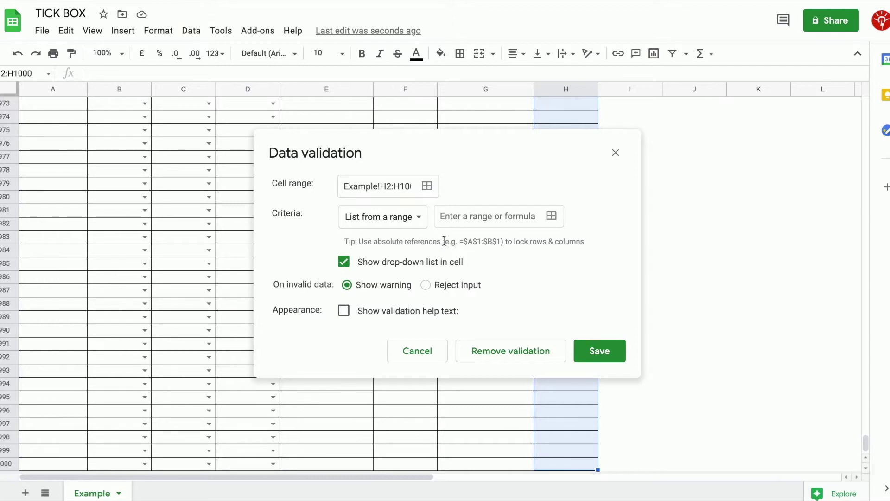
# Change the validation criteria to Tick box and enable custom cell values
pyautogui.click(416, 228)
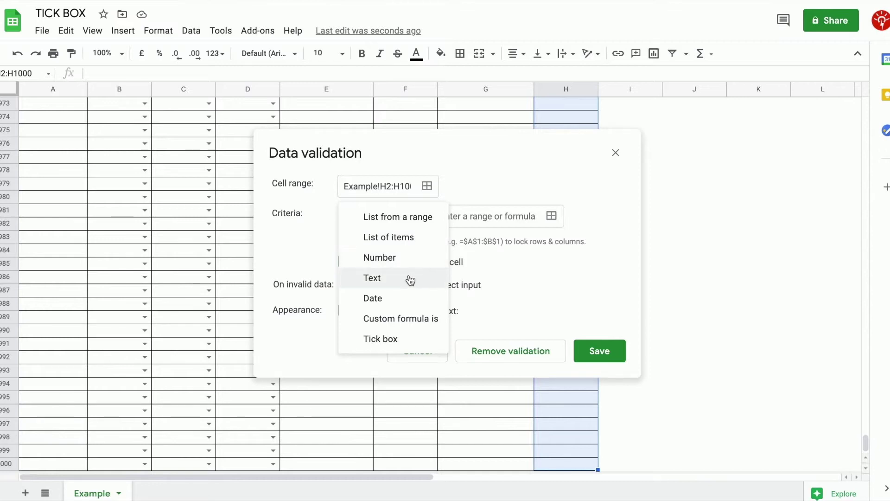
pyautogui.click(412, 340)
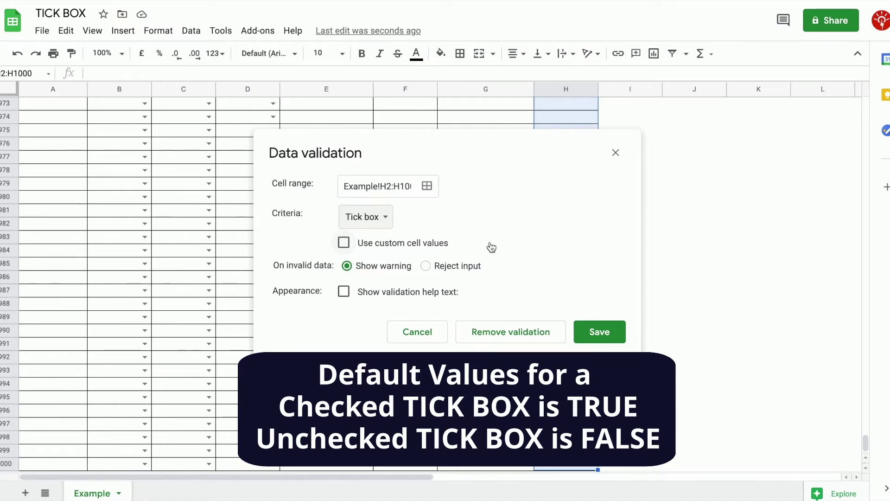
pyautogui.click(344, 243)
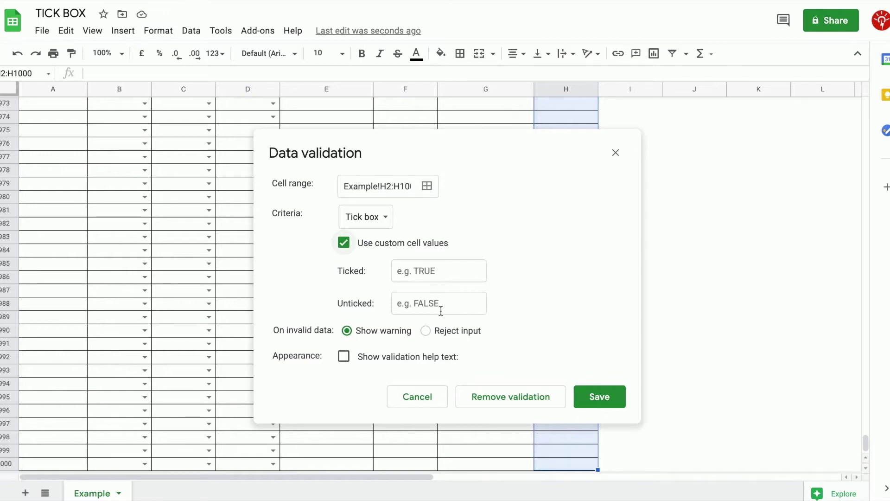
# Set Ticked to VERIFIED and Unticked to UNVERIFIED, and reject other input
pyautogui.click(462, 273)
pyautogui.write('V')
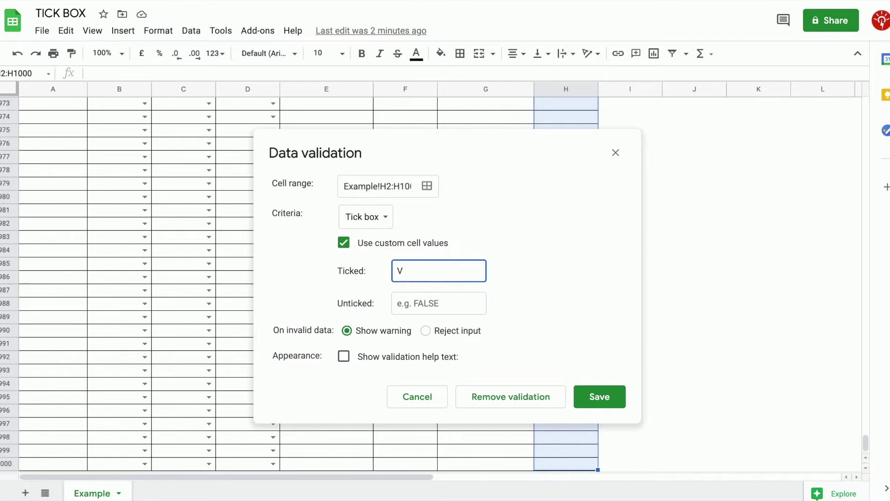
pyautogui.write('ERIFIED')
pyautogui.click(457, 311)
pyautogui.write('UN')
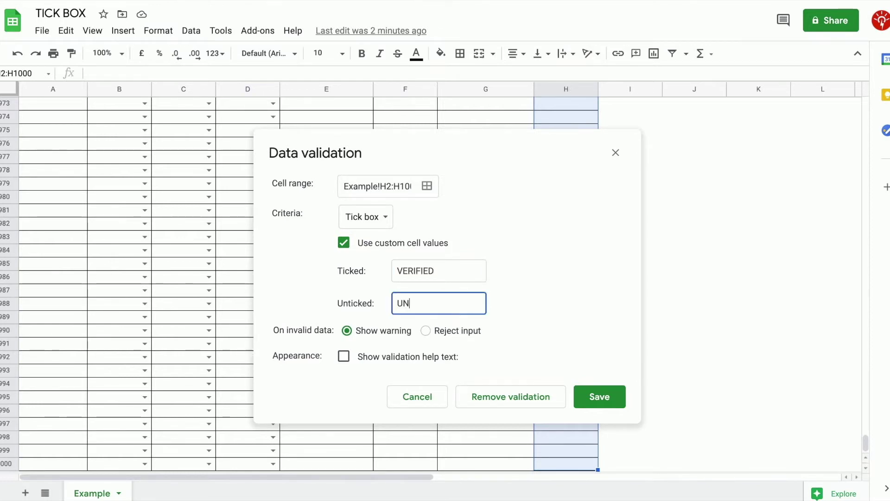
pyautogui.write('VERIFIED')
pyautogui.click(427, 330)
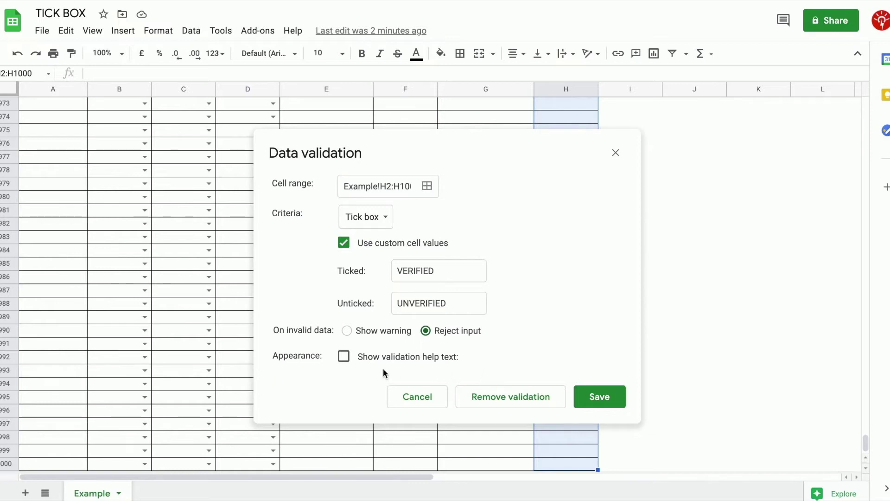
# Turn on validation help text, then delete the VERIFIED and UNVERIFIED values
pyautogui.click(344, 361)
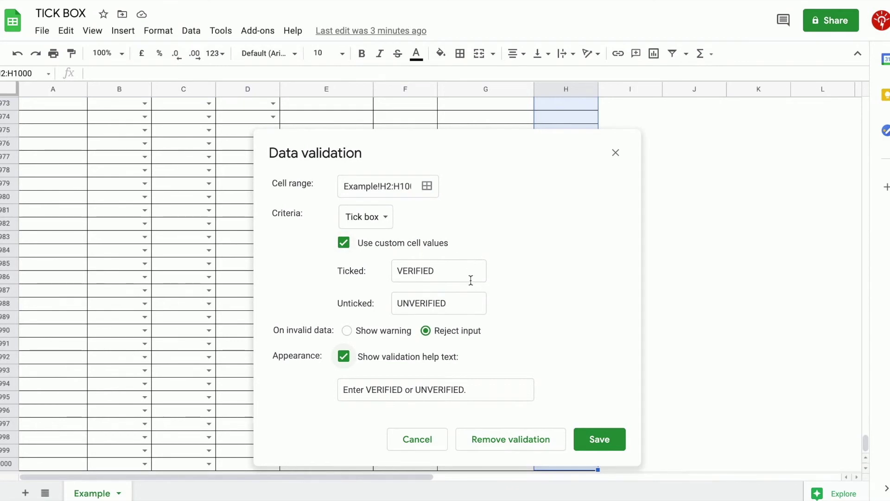
pyautogui.doubleClick(459, 268)
pyautogui.press('BackSpace')
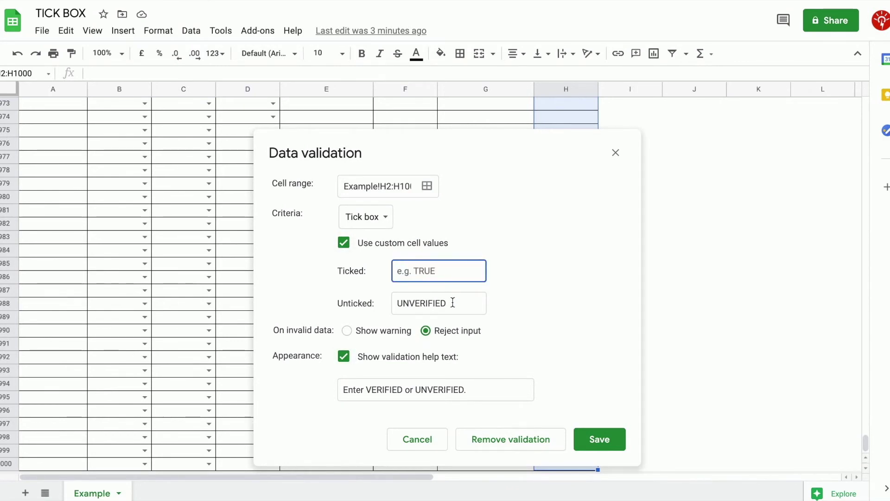
pyautogui.doubleClick(454, 302)
pyautogui.press('BackSpace')
# Undo the deletions so VERIFIED and UNVERIFIED return and the help text matches
pyautogui.click(461, 381)
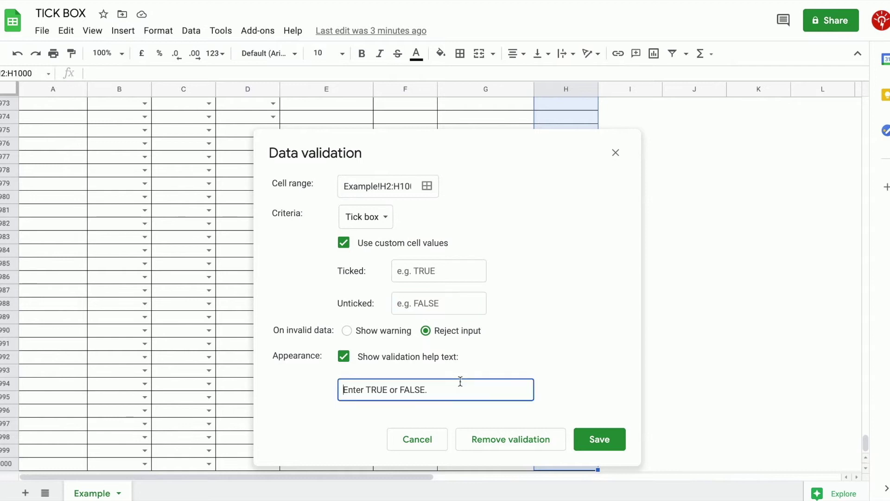
pyautogui.click(439, 272)
pyautogui.hotkey('ctrl', 'z')
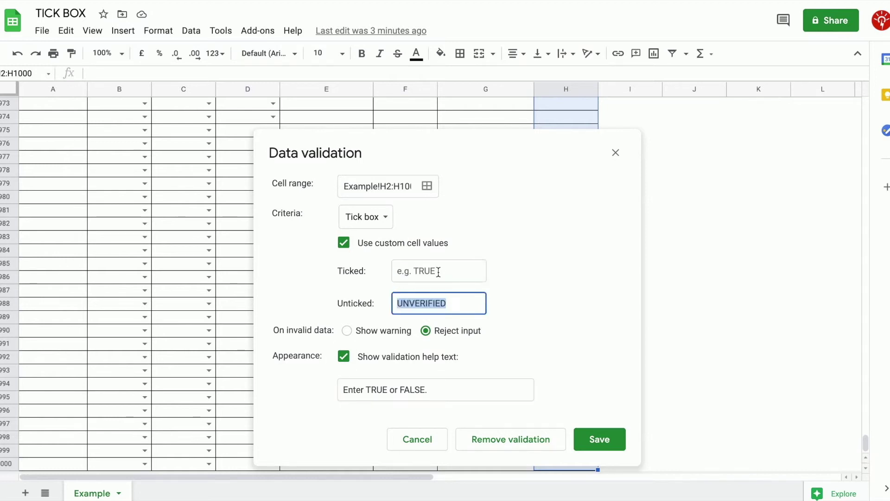
pyautogui.hotkey('ctrl', 'z')
pyautogui.click(461, 274)
pyautogui.click(475, 311)
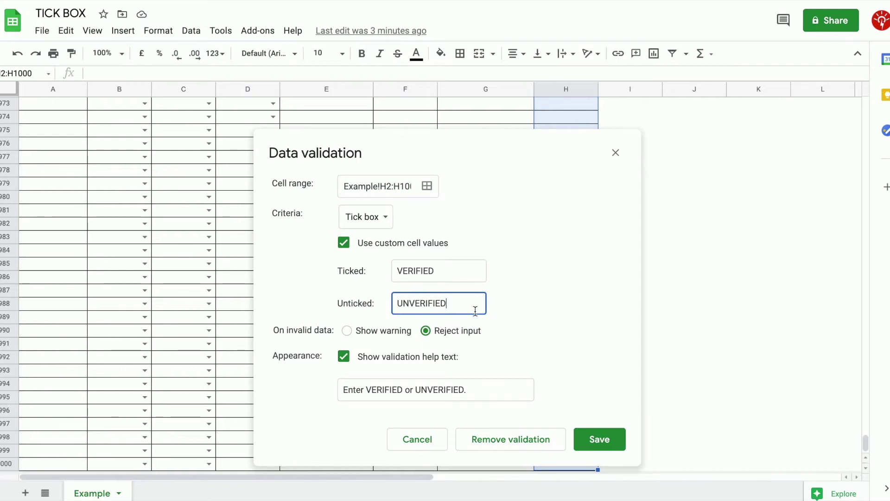
pyautogui.click(611, 444)
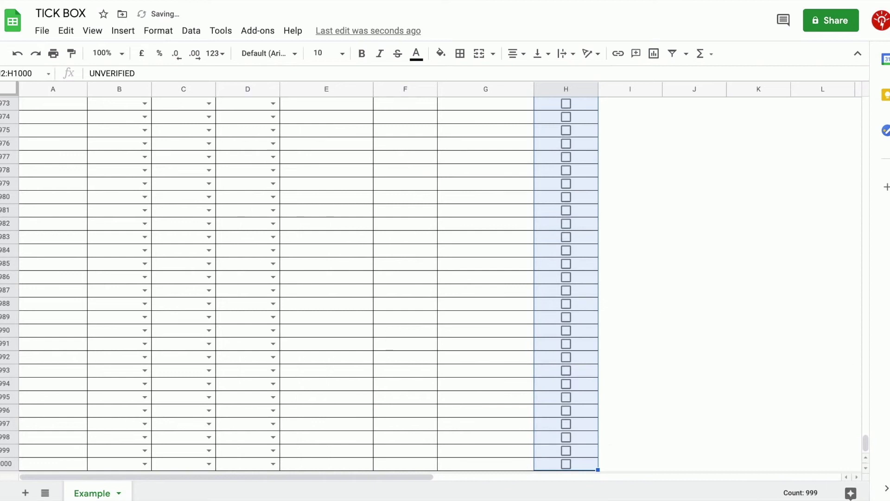
pyautogui.moveTo(866, 445); pyautogui.dragTo(866, 106)
pyautogui.click(605, 146)
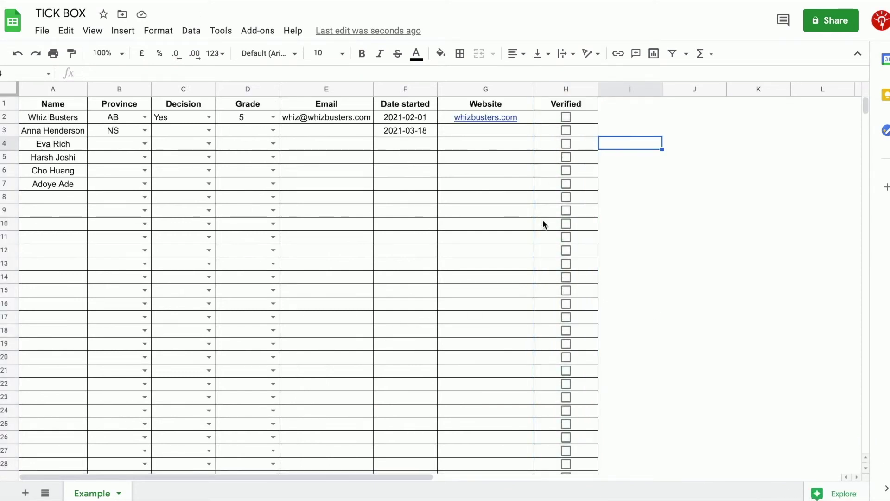
pyautogui.click(567, 117)
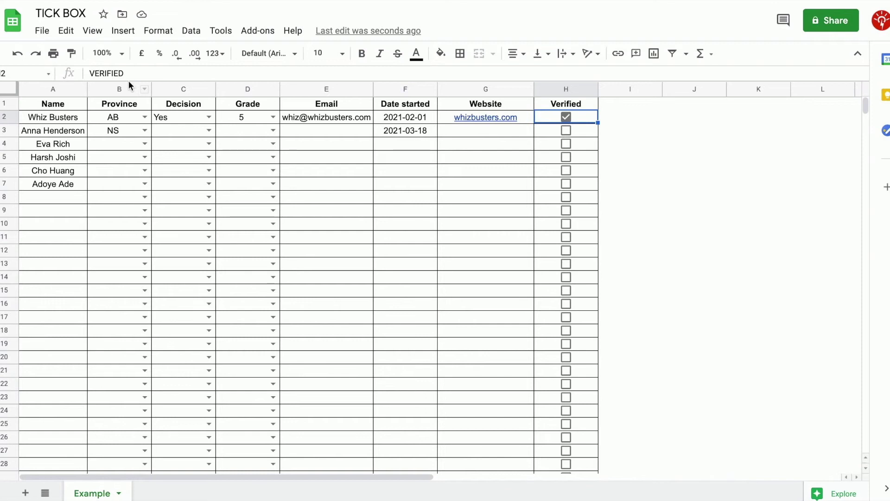
pyautogui.click(588, 135)
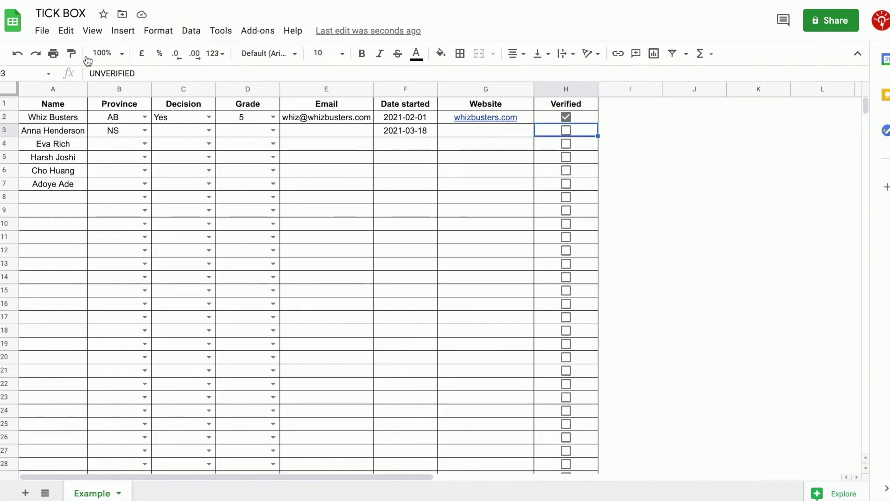
# Reopen validation for H2:H1000, turn off custom cell values, and save the TRUE/FALSE rule
pyautogui.moveTo(143, 91)
pyautogui.click(585, 118)
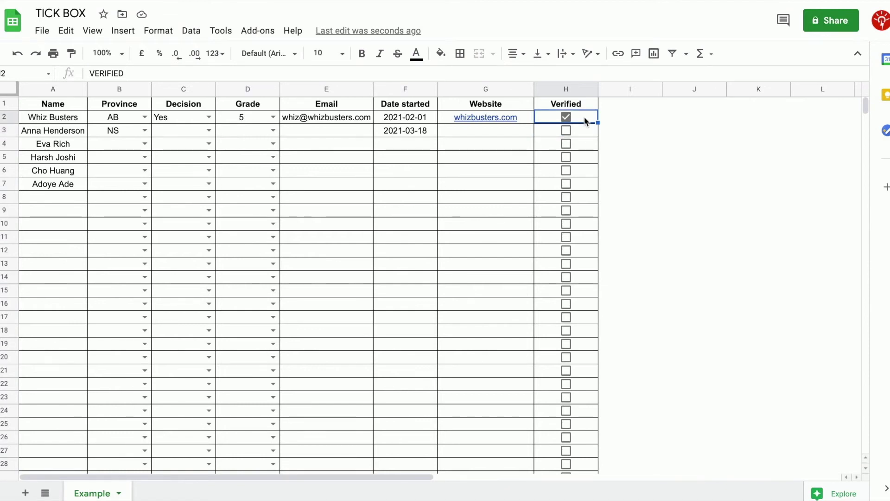
pyautogui.hotkey('ctrl', 'shift', 'Down')
pyautogui.click(191, 31)
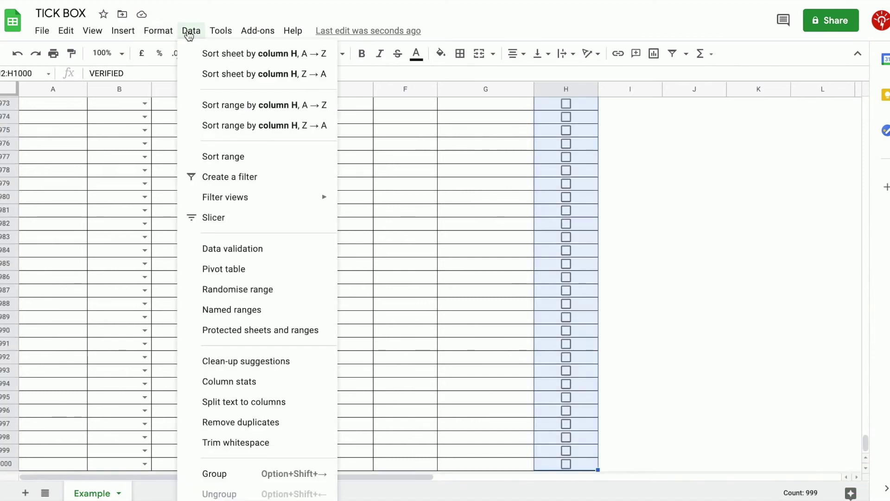
pyautogui.click(232, 248)
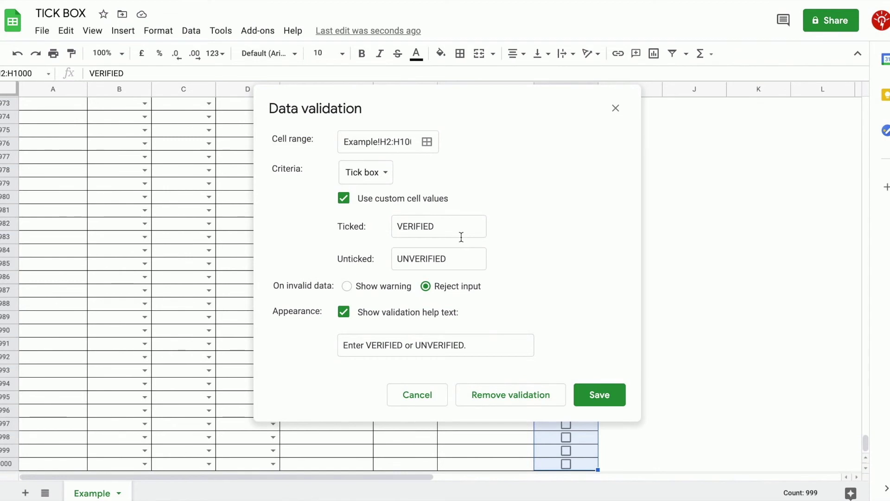
pyautogui.doubleClick(461, 237)
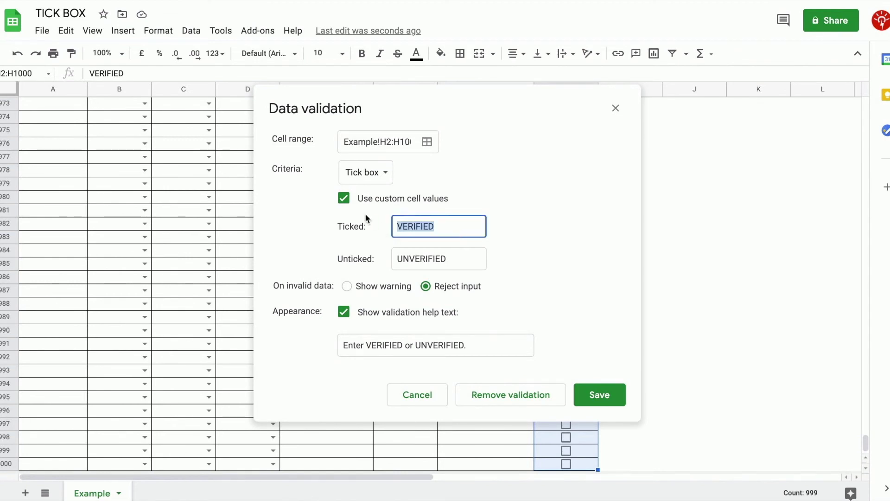
pyautogui.click(448, 202)
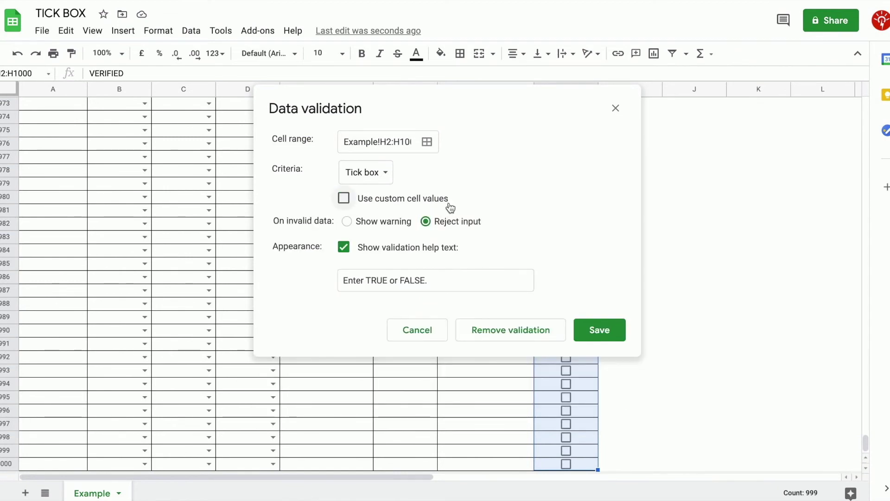
pyautogui.click(603, 338)
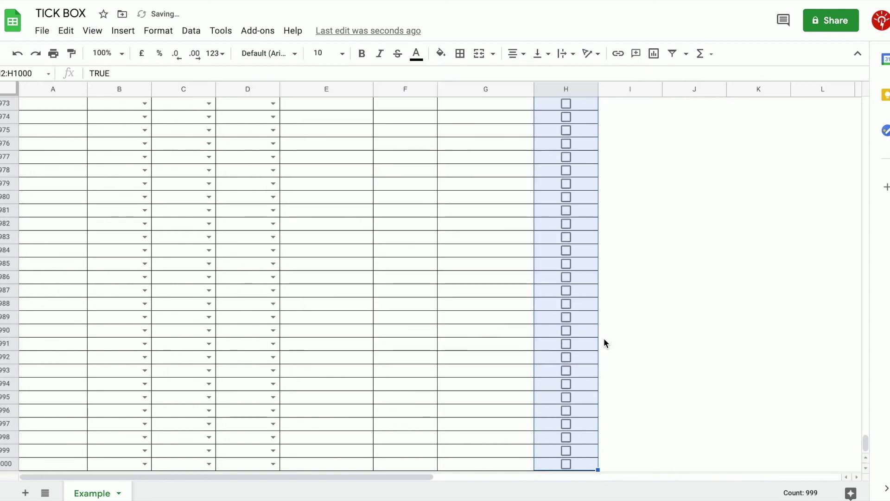
pyautogui.scroll(10, 510, 209)
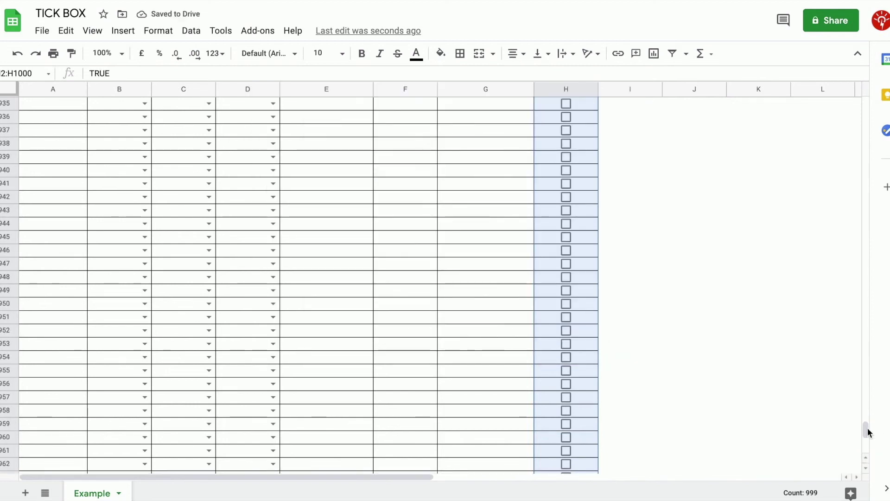
pyautogui.moveTo(866, 428); pyautogui.dragTo(867, 82)
pyautogui.click(614, 140)
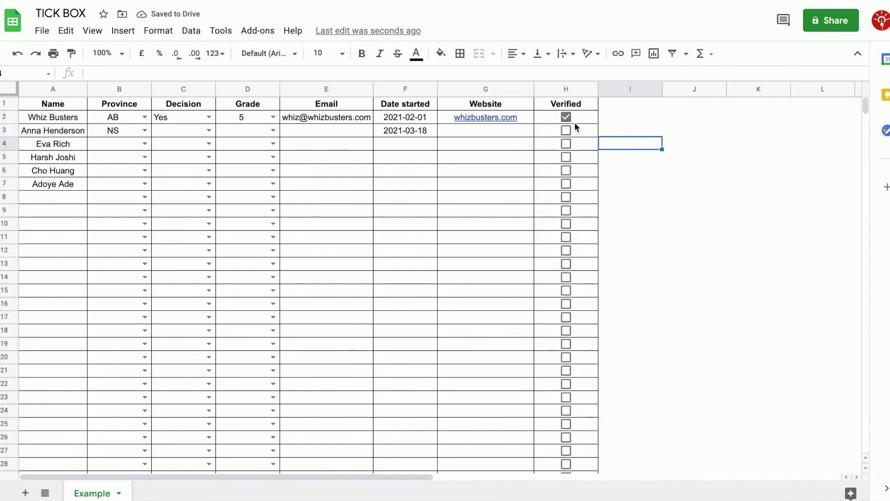
pyautogui.click(585, 116)
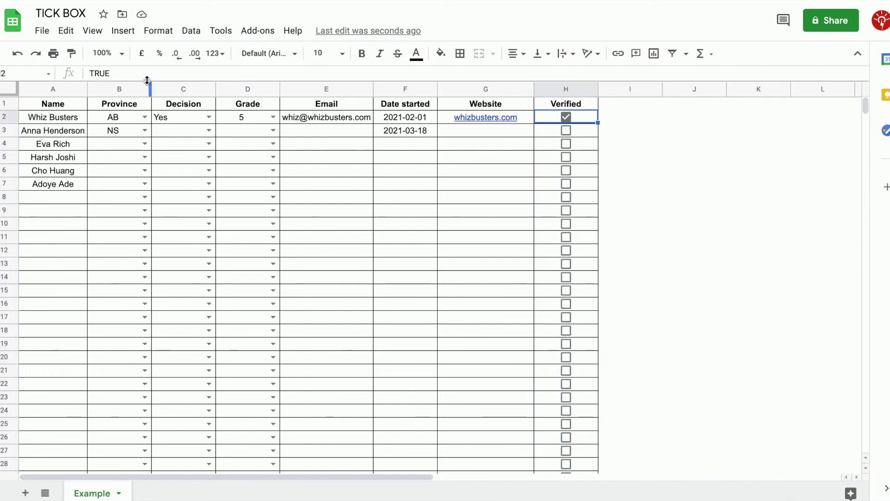
pyautogui.click(587, 134)
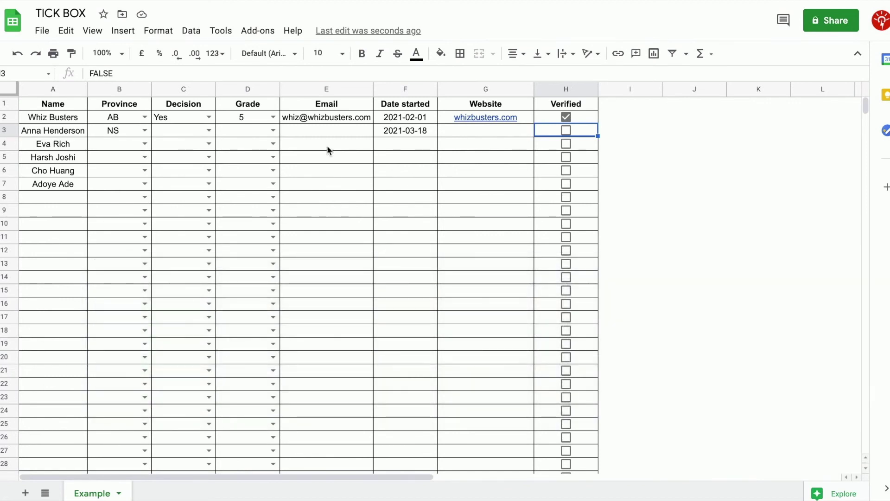
# Enter TRUE as the heading in cell I1
pyautogui.click(634, 122)
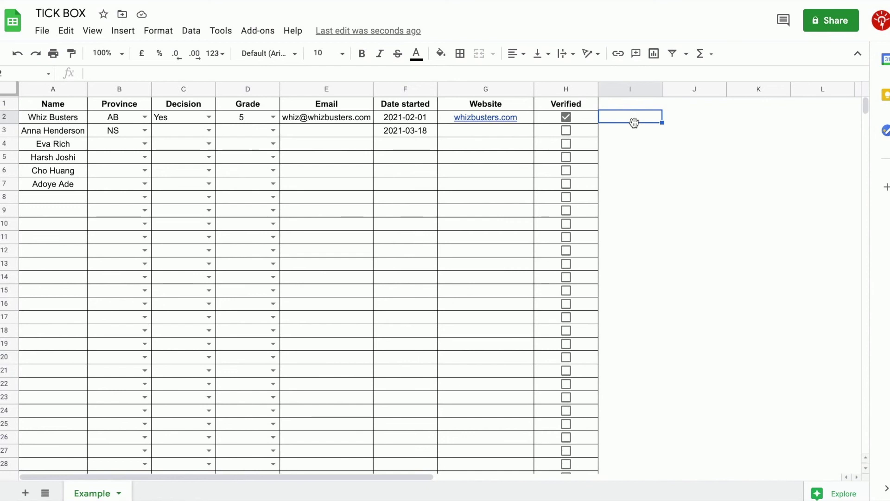
pyautogui.press('Up')
pyautogui.write('TRUE')
pyautogui.press('Return')
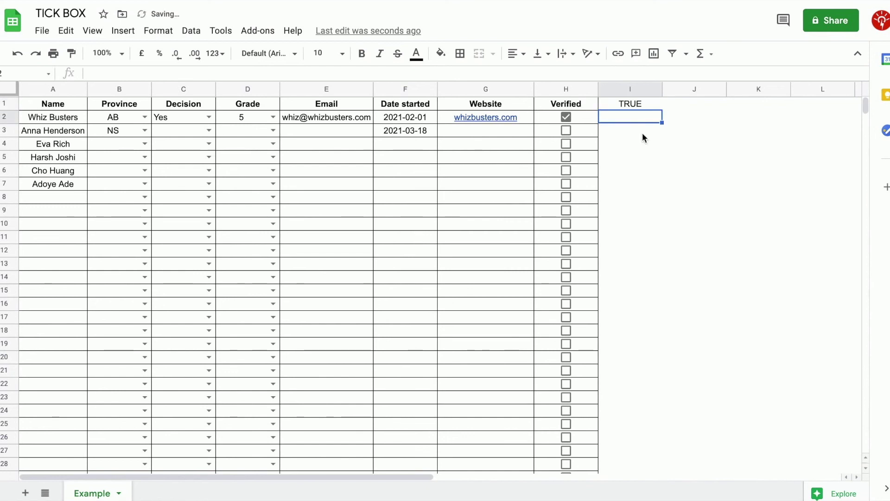
# Fill I2:I1000 with tick boxes from the Insert menu
pyautogui.hotkey('ctrl', 'shift', 'Down')
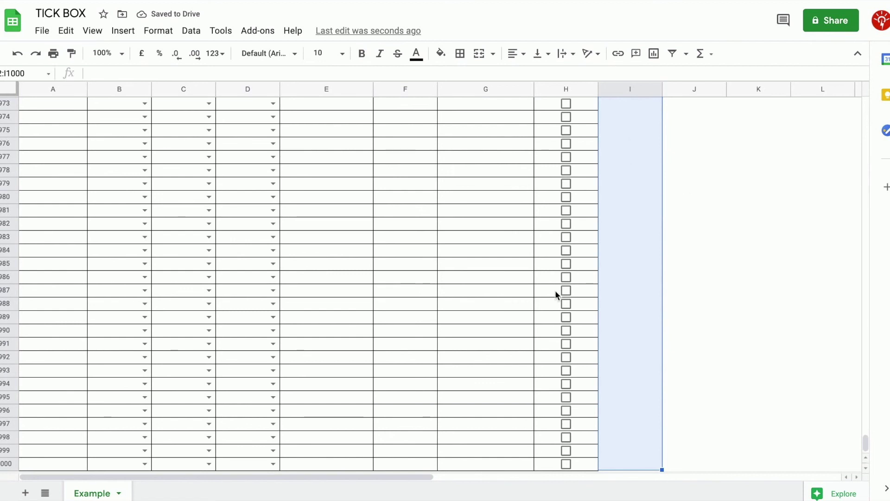
pyautogui.click(130, 35)
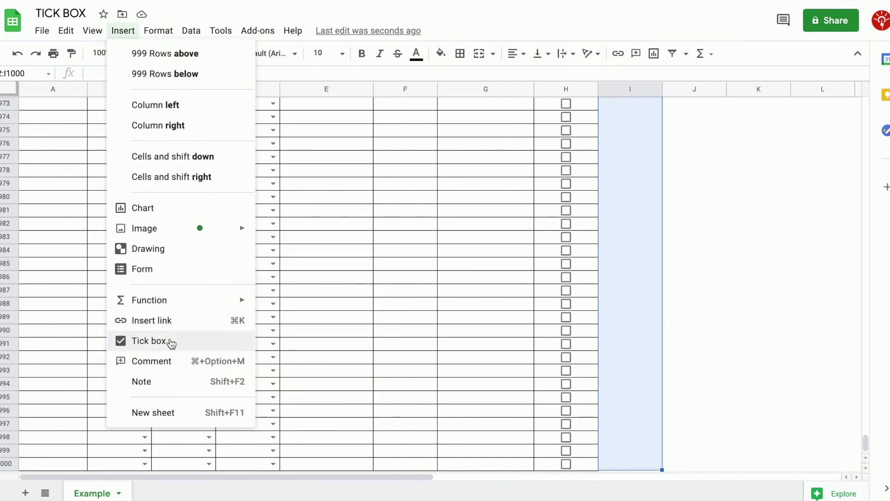
pyautogui.click(171, 342)
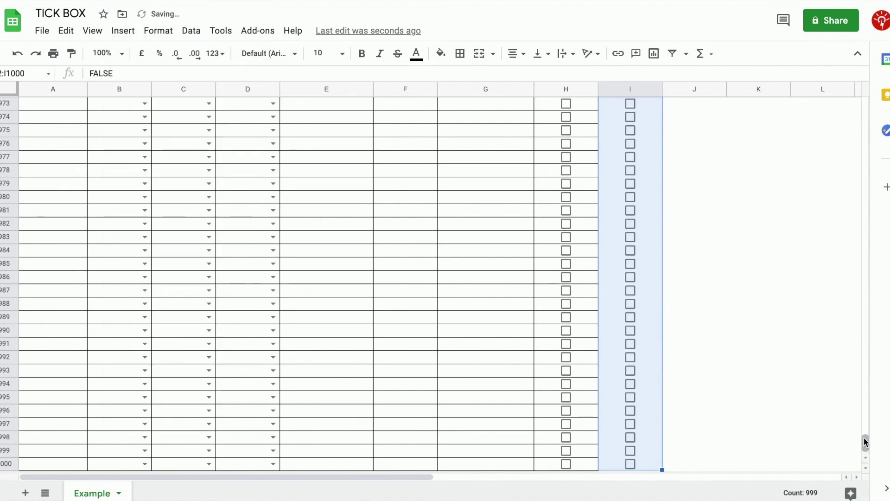
# Tick the box in I2 to store TRUE and check that unticked I3 holds FALSE
pyautogui.moveTo(864, 438); pyautogui.dragTo(865, 91)
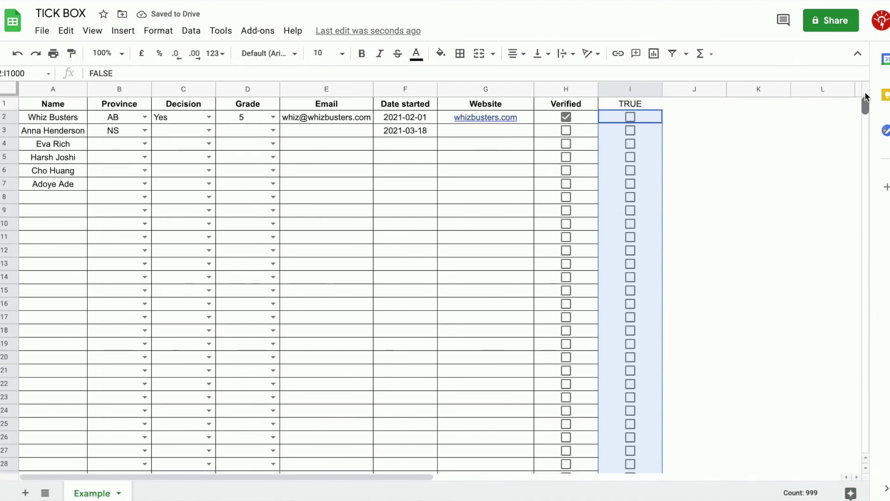
pyautogui.click(650, 146)
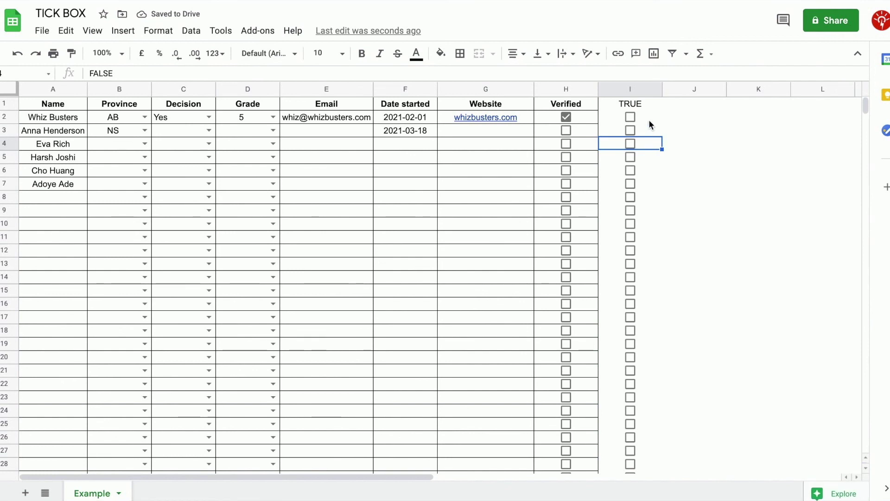
pyautogui.click(630, 117)
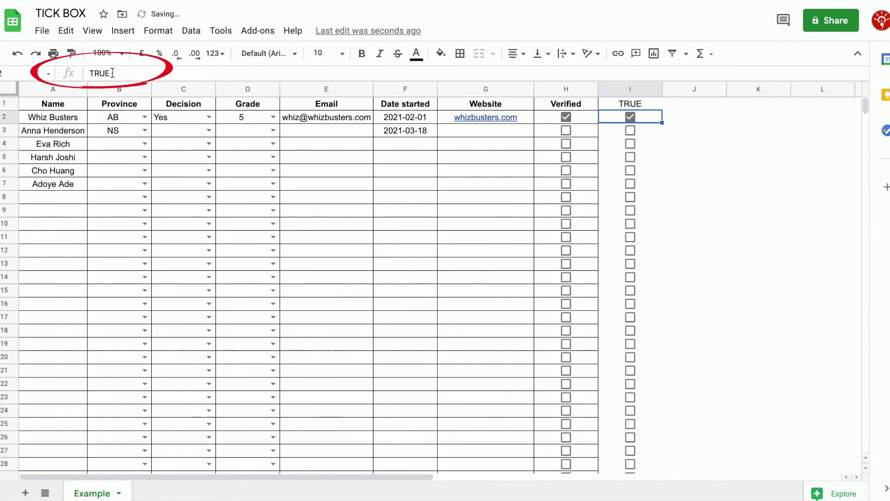
pyautogui.click(648, 133)
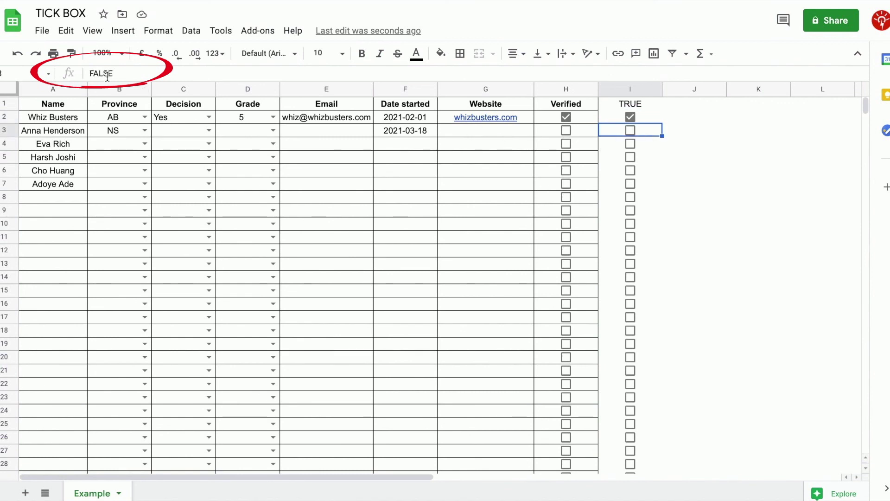